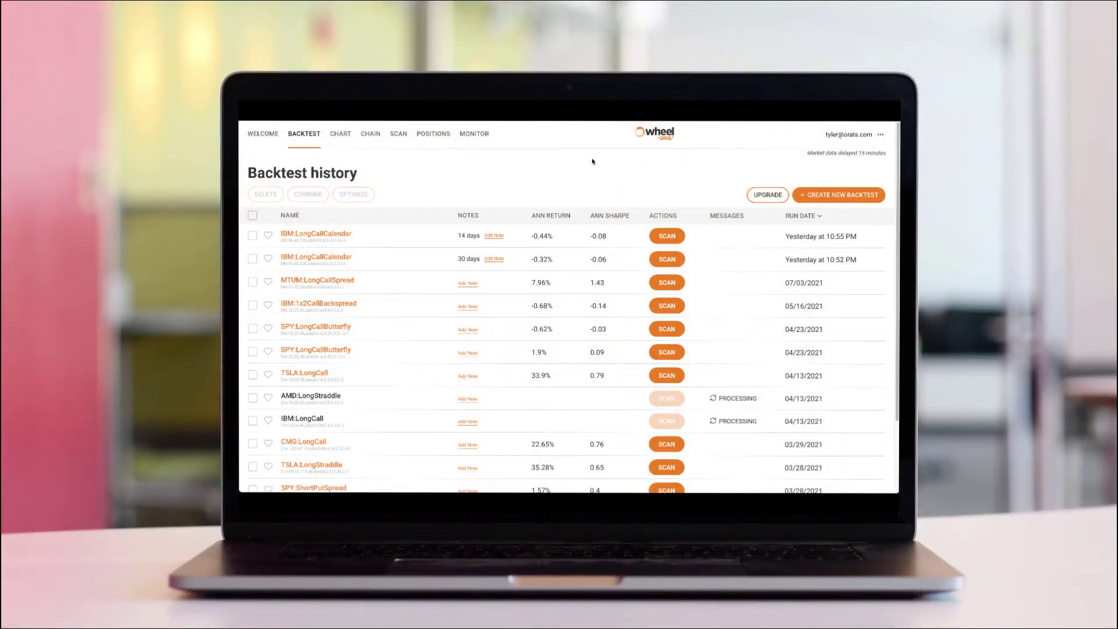
# Step: Create a new IBM backtest with the Neutral LongCallCalendar strategy and reach Review parameters
pyautogui.click(809, 195)
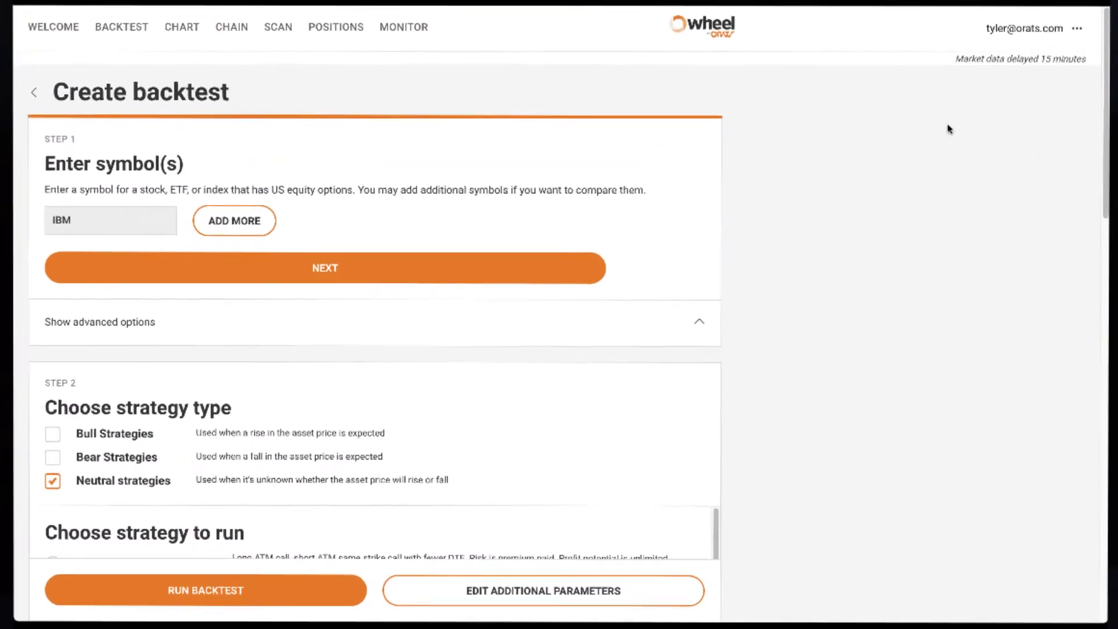
pyautogui.click(533, 267)
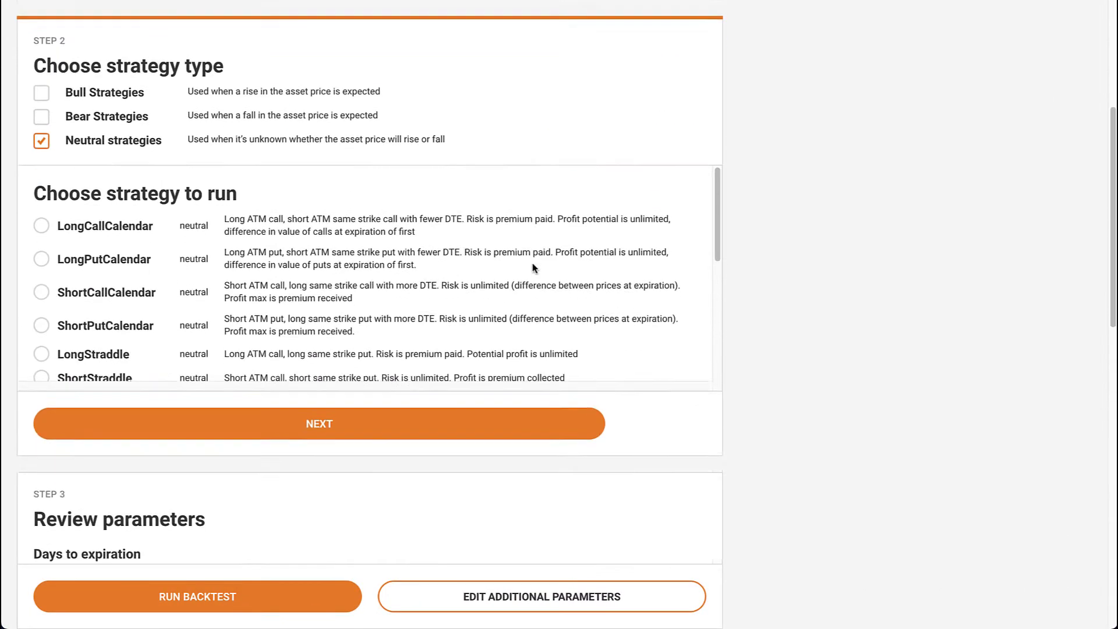
pyautogui.click(42, 228)
pyautogui.click(149, 427)
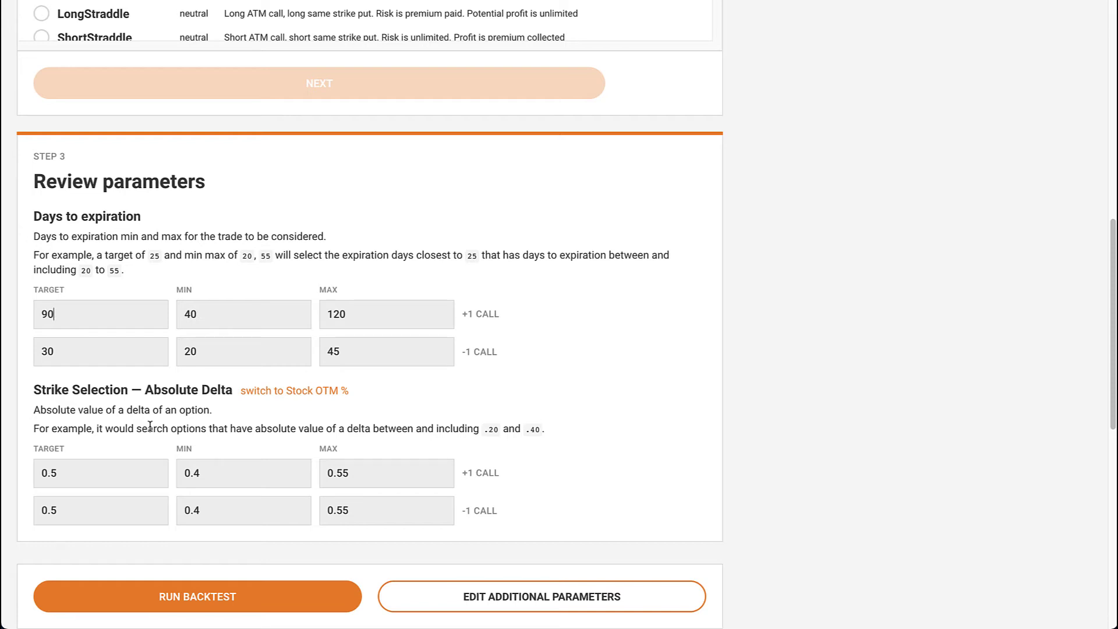
# Step: Set the +1 call's delta target to 0.3 and minimum to 0.2, clearing the old maximum
pyautogui.click(85, 472)
pyautogui.press('BackSpace')
pyautogui.write('3')
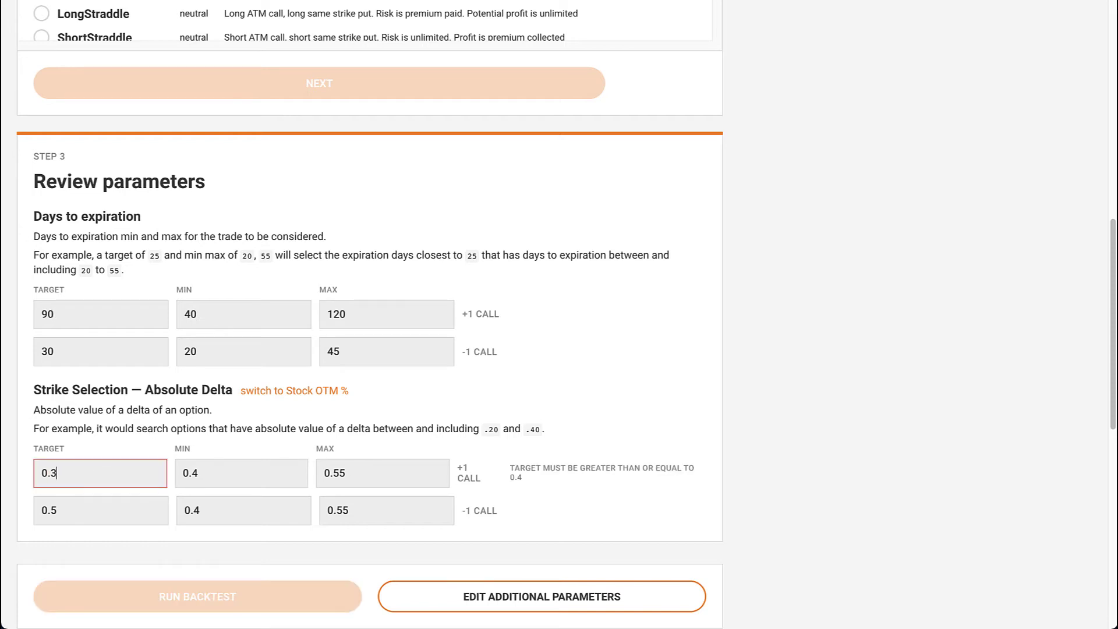
pyautogui.press('Tab')
pyautogui.write('0.')
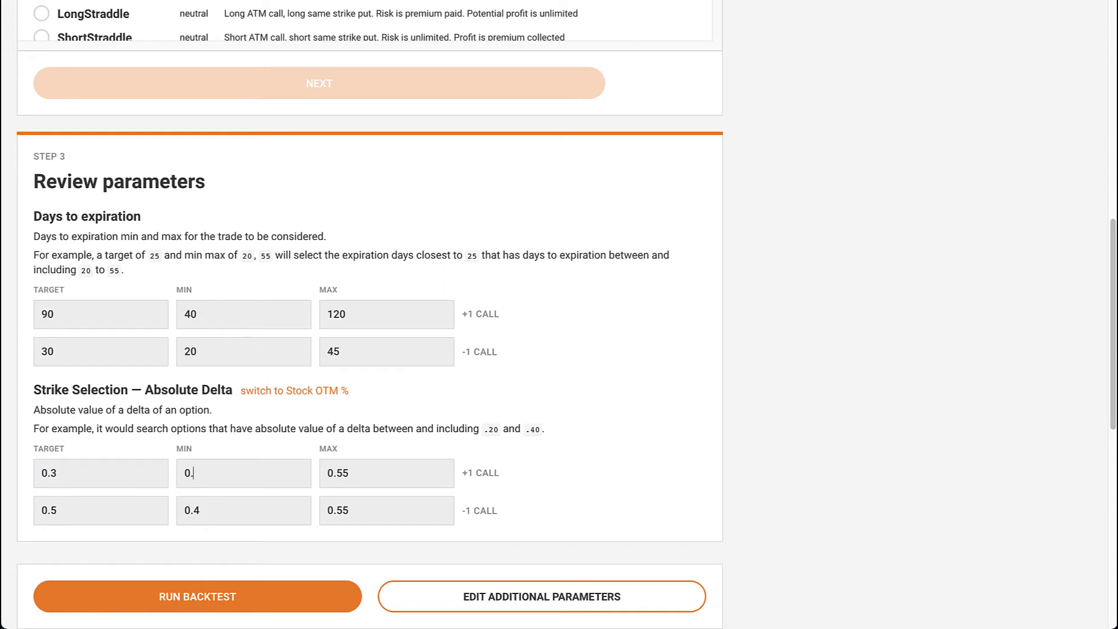
pyautogui.write('2')
pyautogui.press('Tab')
pyautogui.press('Right')
pyautogui.press('BackSpace')
pyautogui.press('BackSpace')
# Step: Enter 0.4 as the maximum delta, then set the L1 L2 Strike Width from -99 to 99
pyautogui.write('4')
pyautogui.click(440, 590)
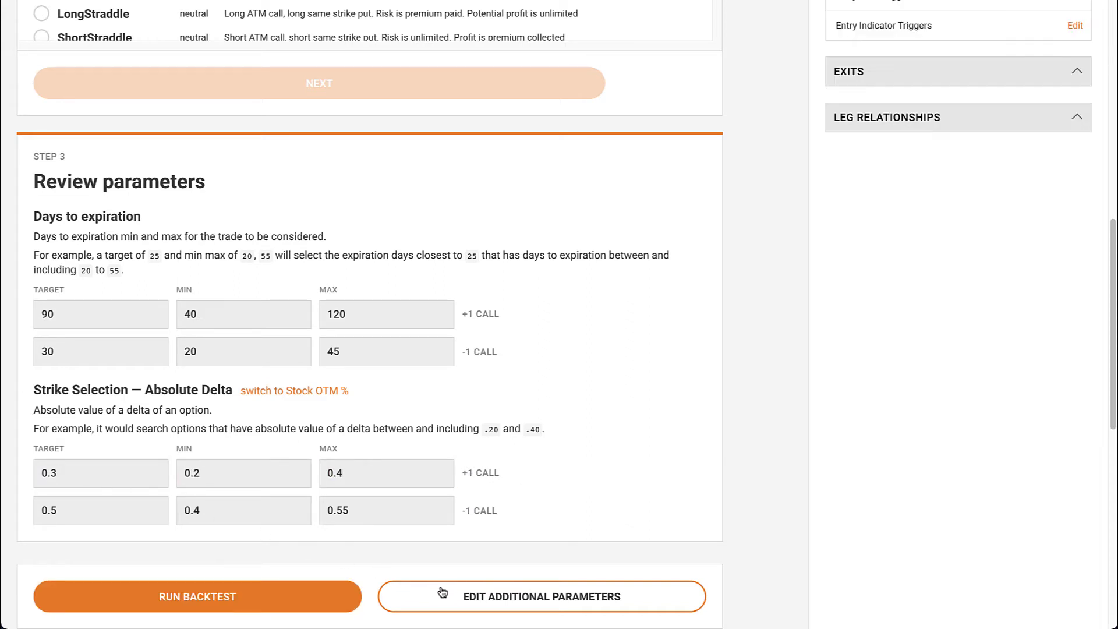
pyautogui.click(983, 129)
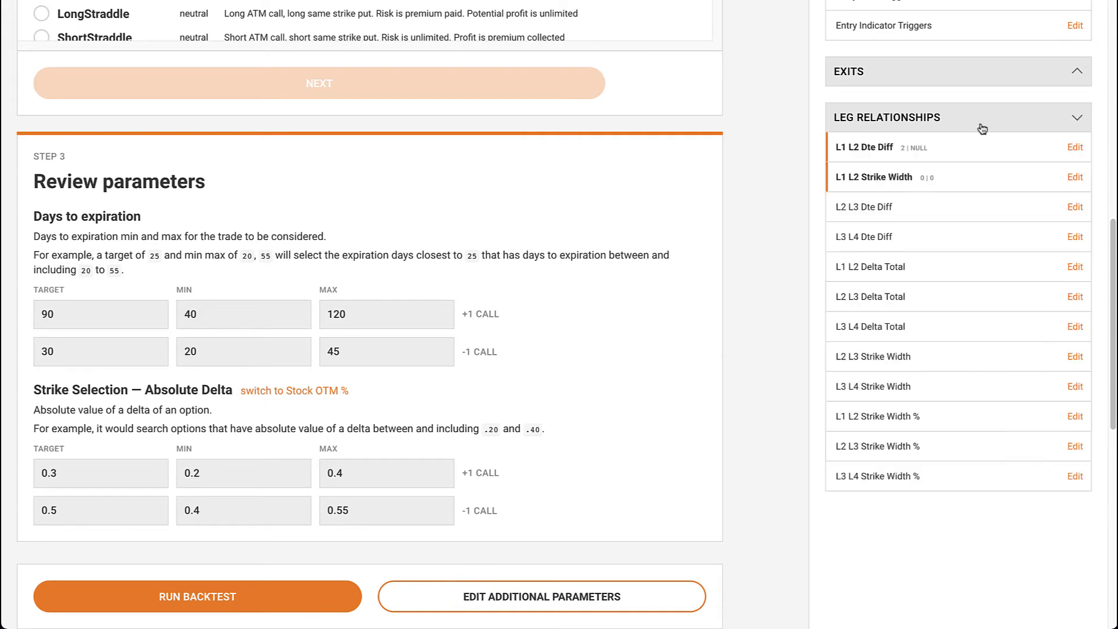
pyautogui.click(1075, 178)
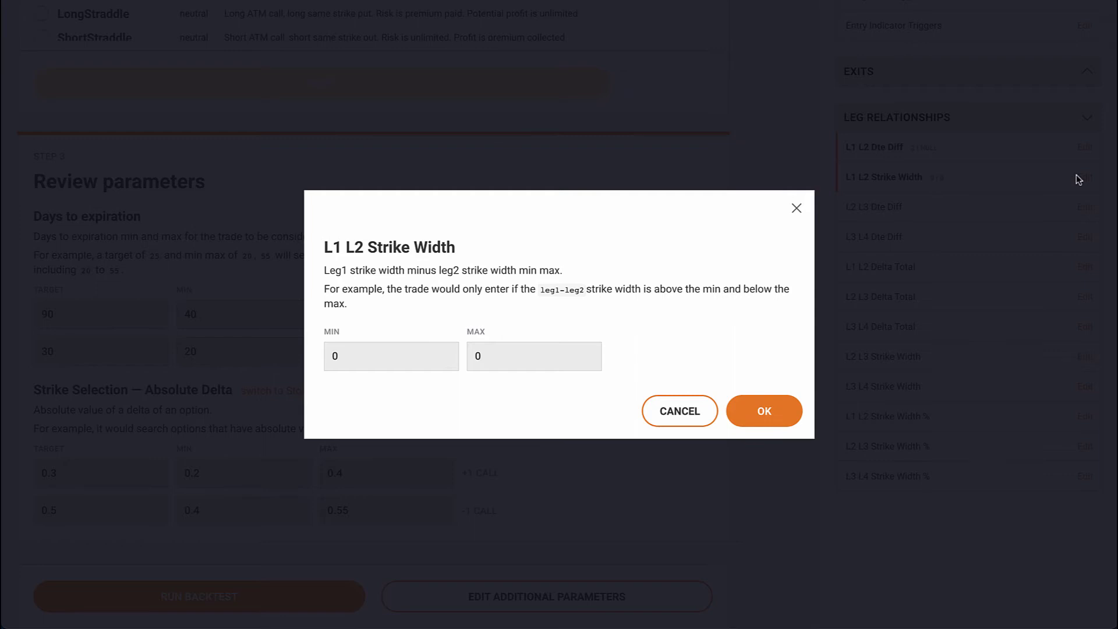
pyautogui.press('BackSpace')
pyautogui.write('-99')
pyautogui.press('Tab')
pyautogui.write('99')
pyautogui.click(766, 409)
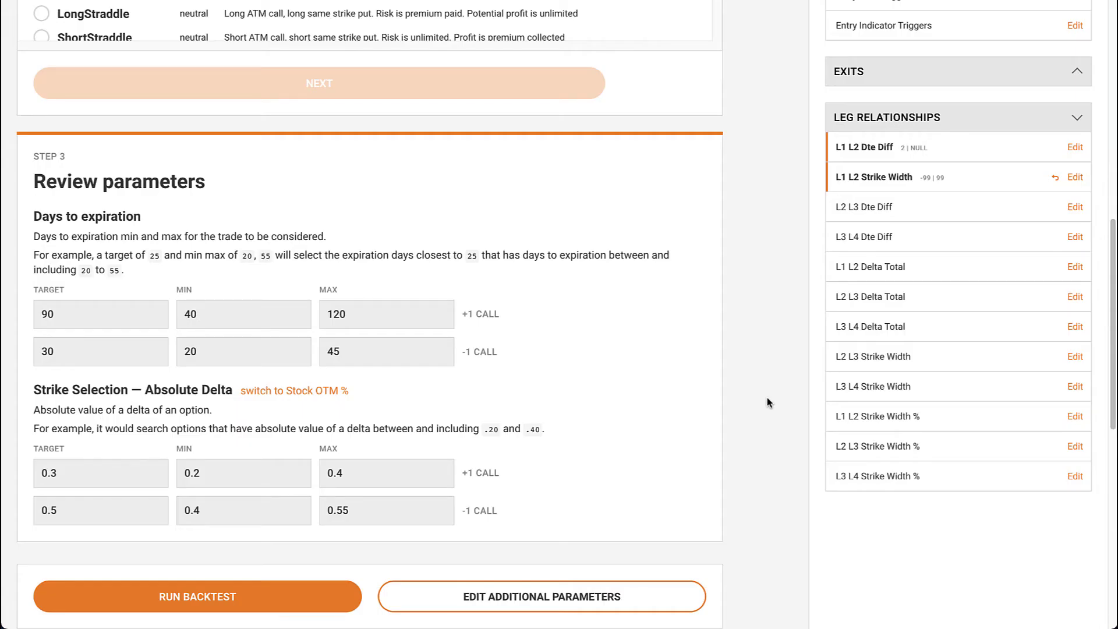
# Step: Give the L1 L2 Dte Diff a maximum of 30 alongside its minimum of 2
pyautogui.click(1073, 150)
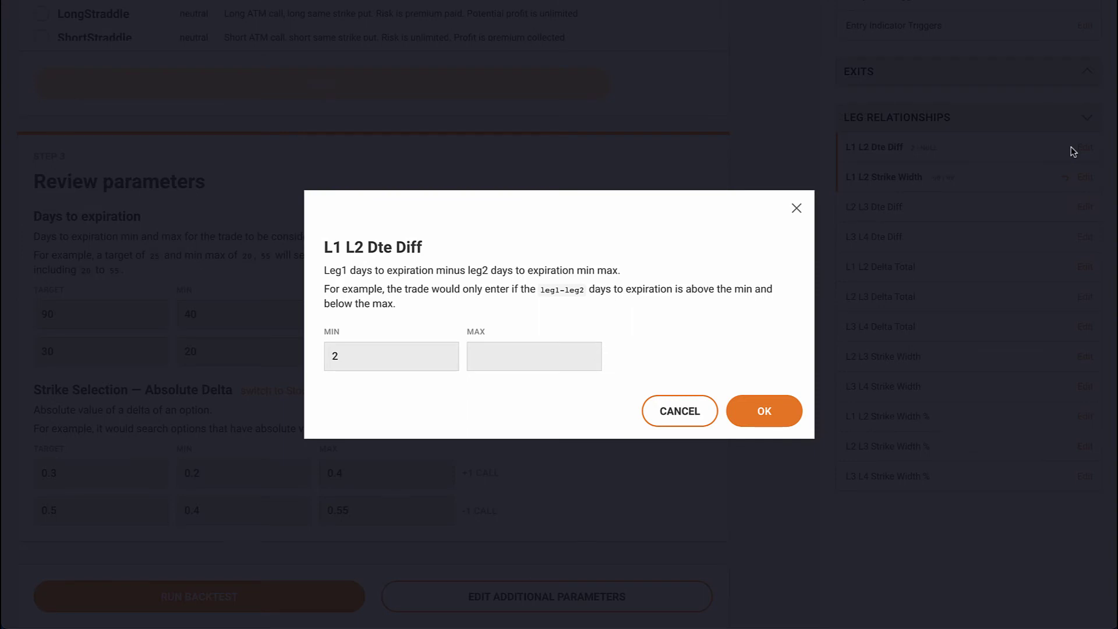
pyautogui.click(555, 356)
pyautogui.write('30 days')
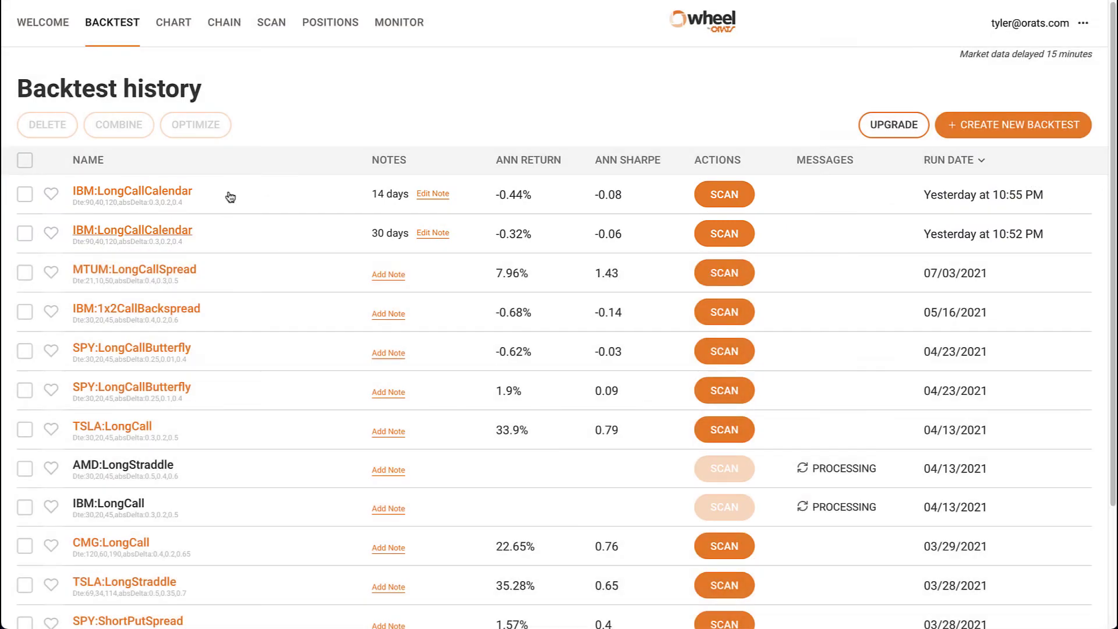
pyautogui.click(156, 232)
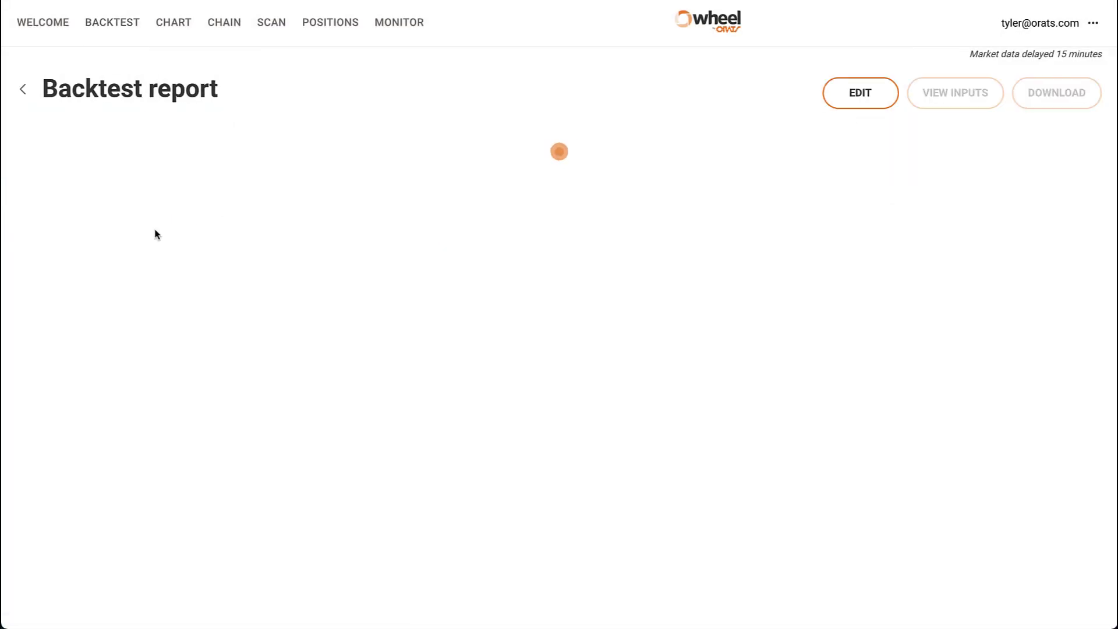
pyautogui.scroll(-3, 156, 234)
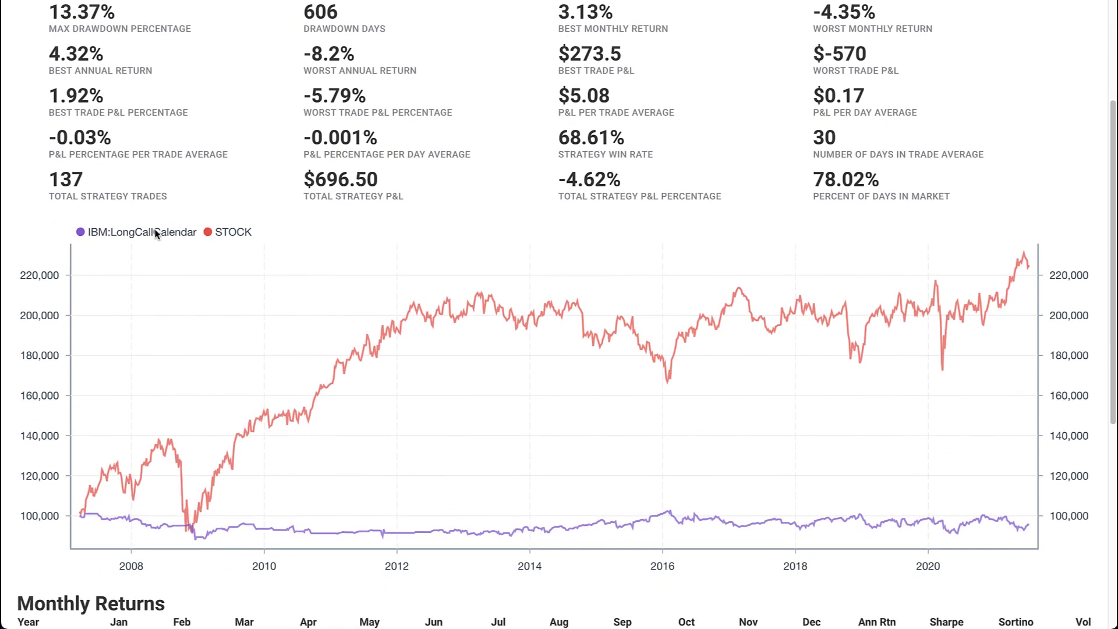
pyautogui.scroll(4, 156, 234)
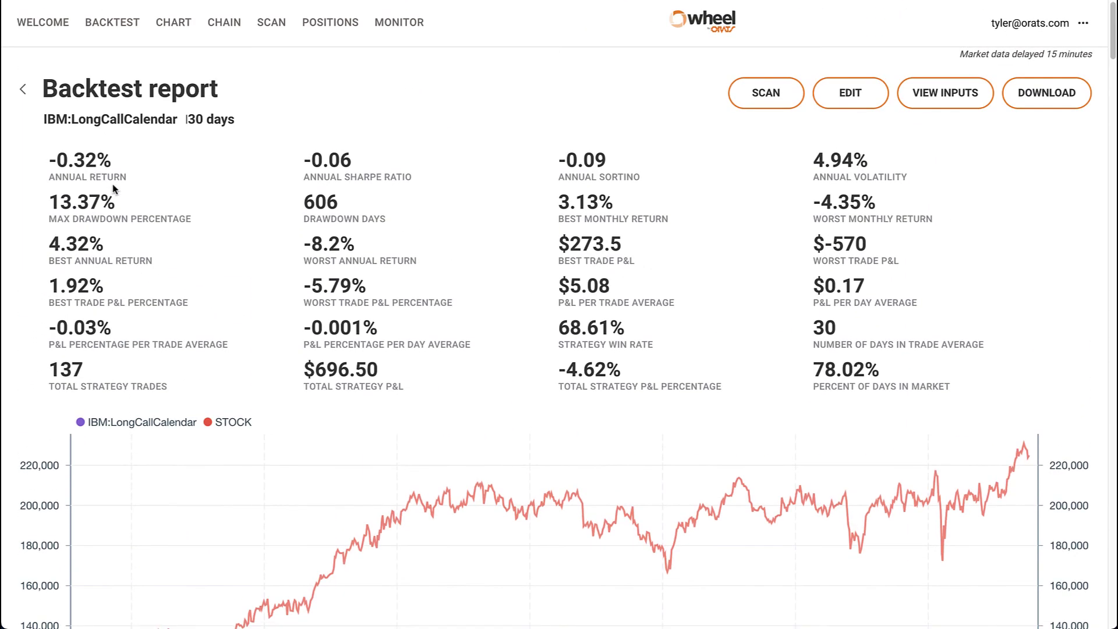
pyautogui.click(24, 92)
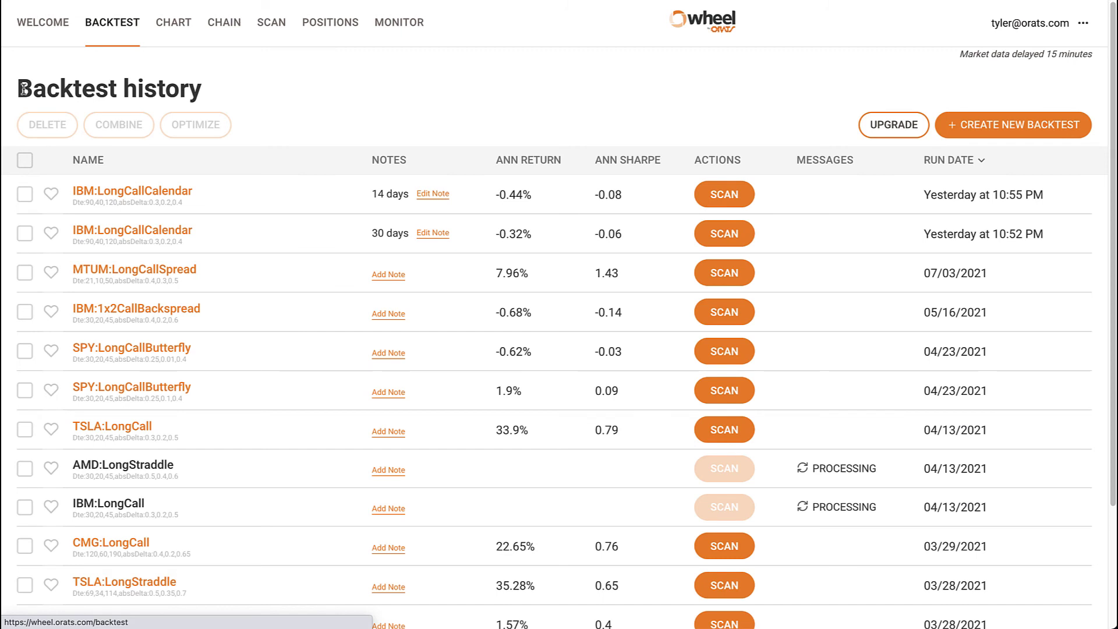
# Step: Add IBM as the symbol to scan on the Scan page
pyautogui.click(274, 28)
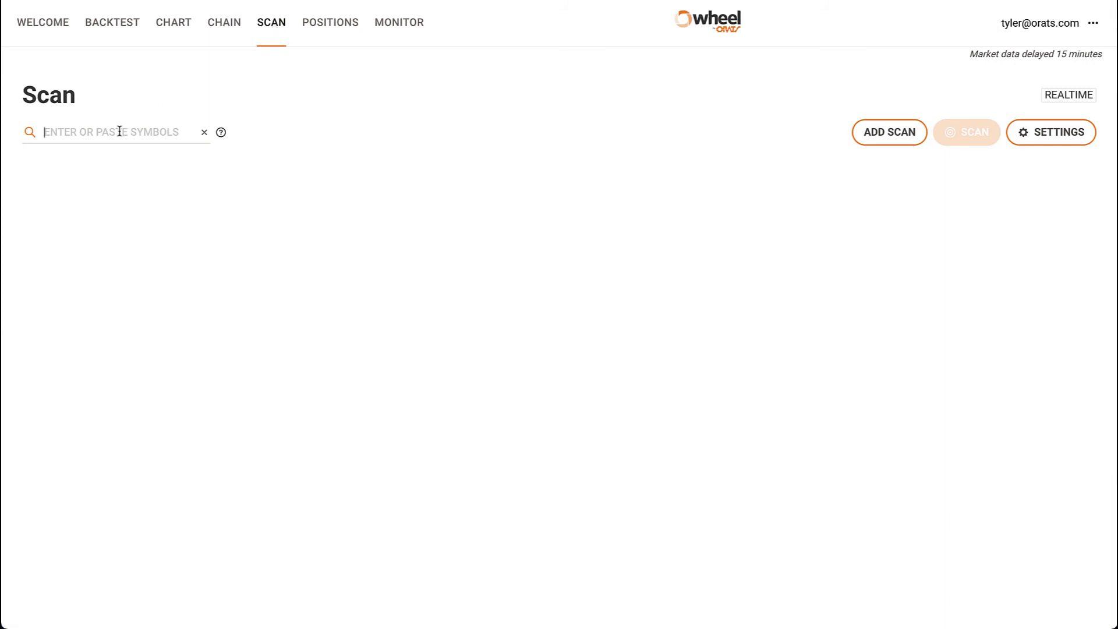
pyautogui.write('IBM')
pyautogui.click(130, 155)
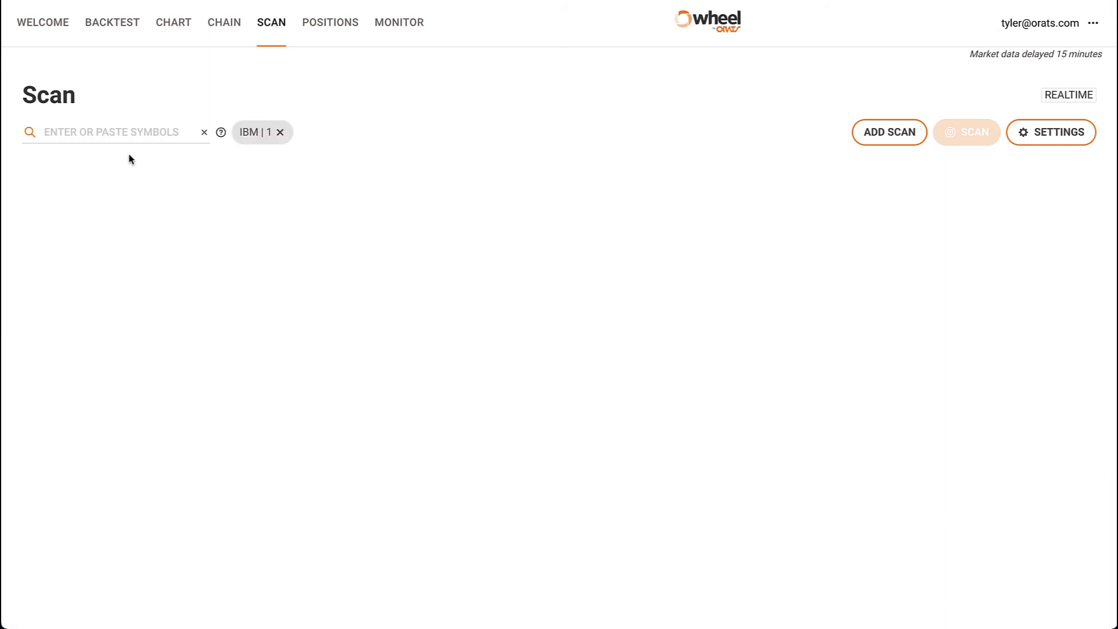
# Step: Choose the saved 30-day IBM:LongCallCalendar backtest as the scan strategy and run the scan
pyautogui.click(872, 130)
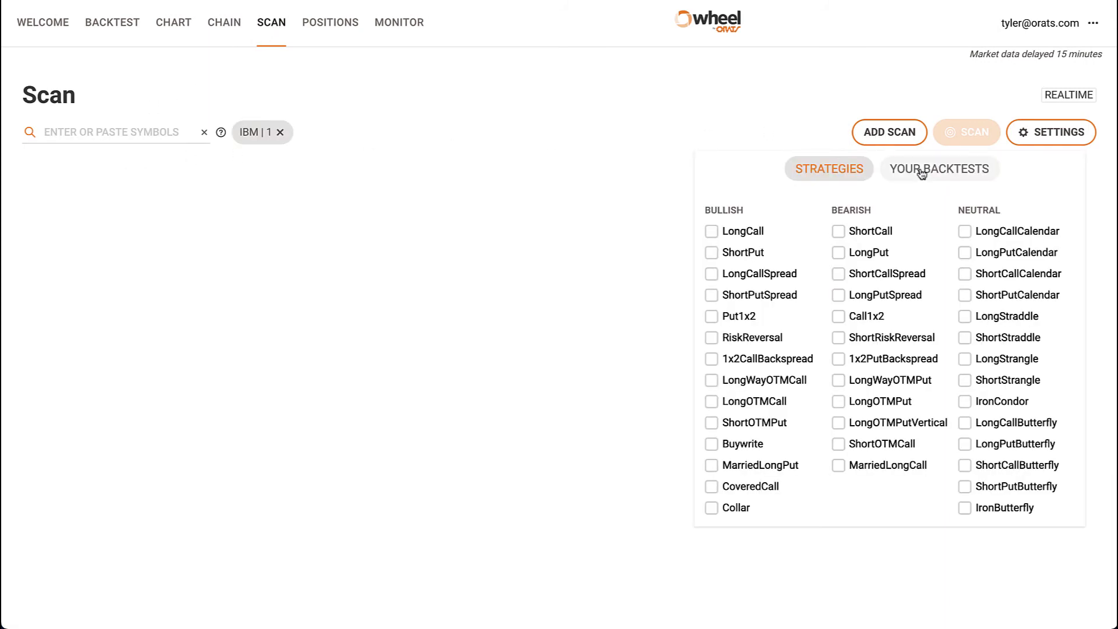
pyautogui.click(920, 173)
pyautogui.click(763, 231)
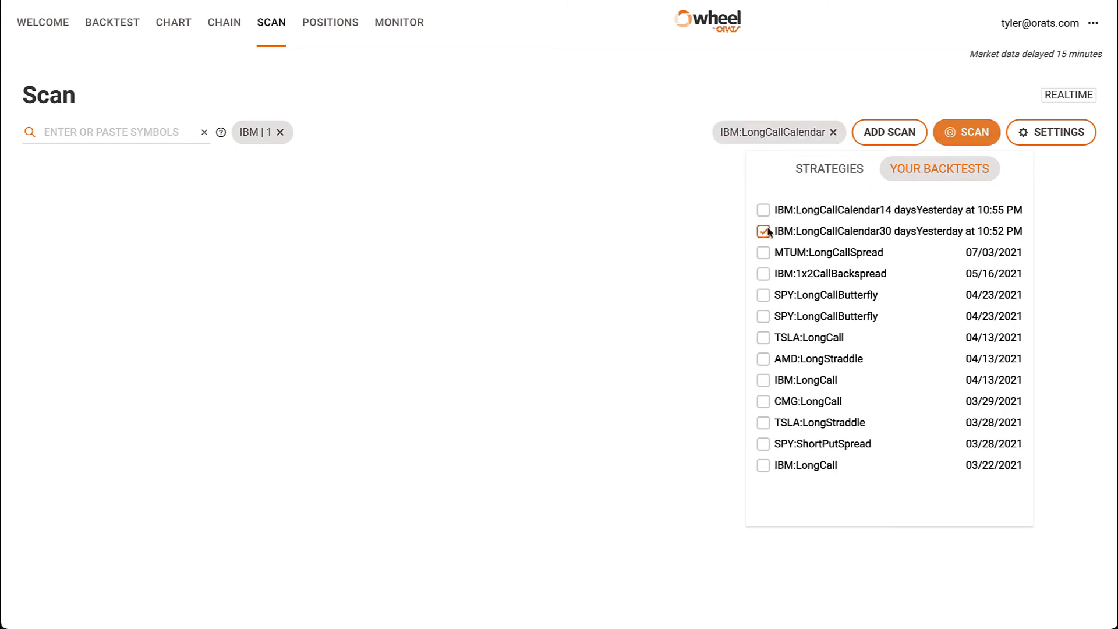
pyautogui.click(955, 135)
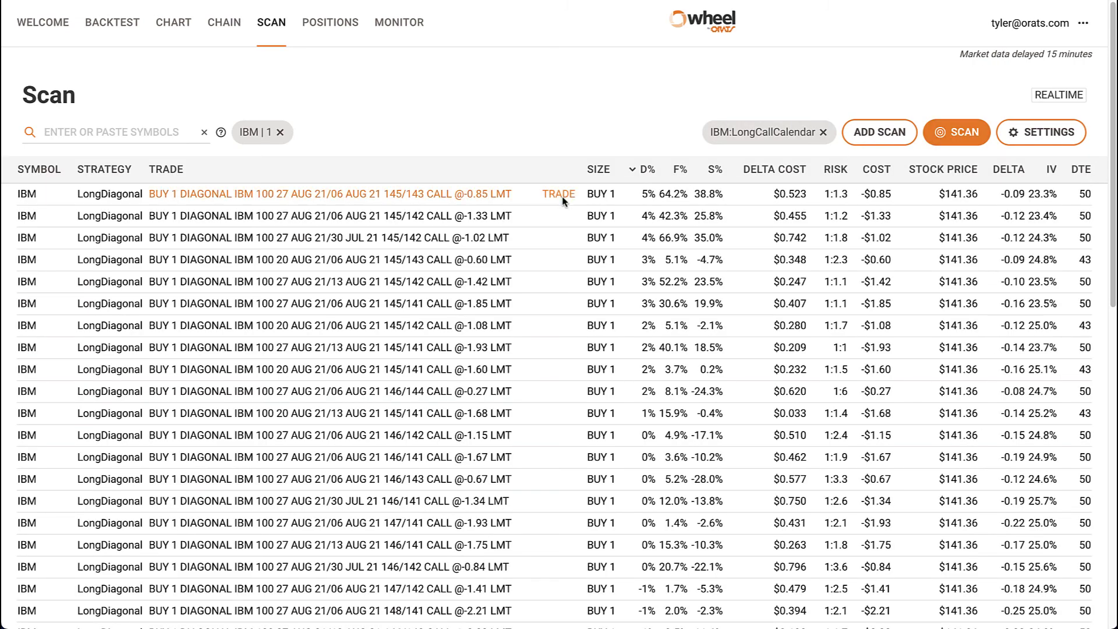
# Step: Open the top IBM 145/143 diagonal call trade and read its payoff peak at expiration
pyautogui.click(563, 198)
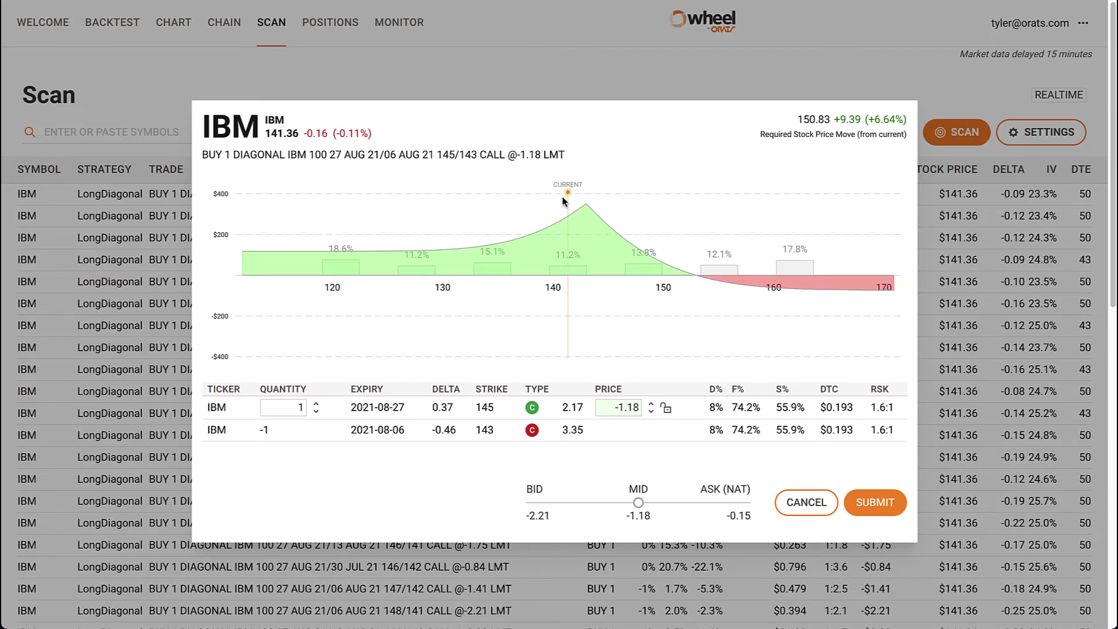
pyautogui.moveTo(587, 203)
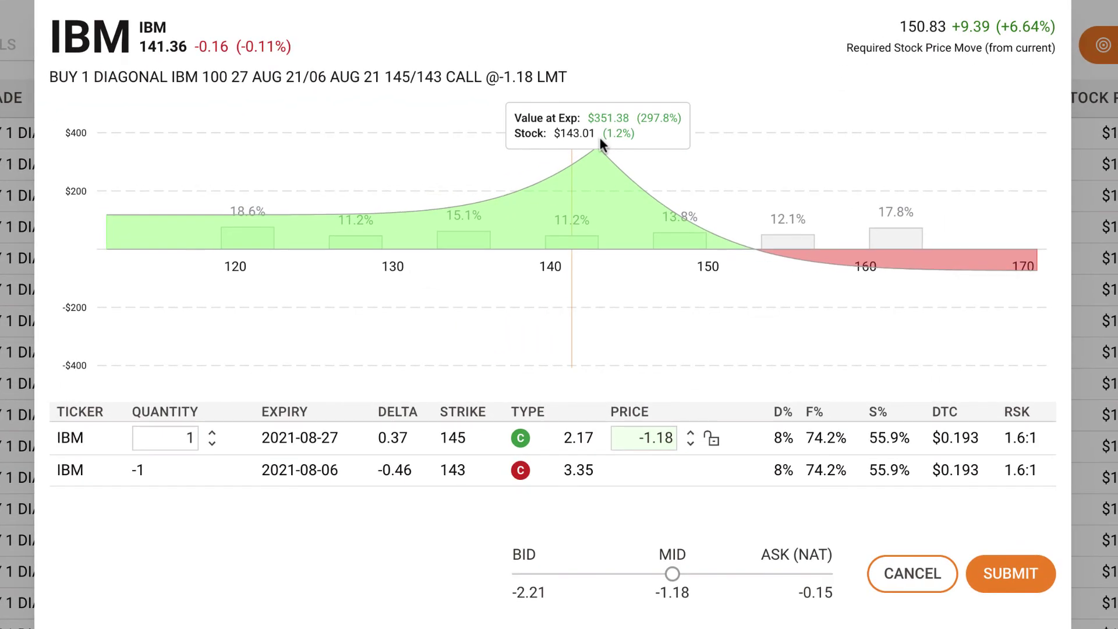